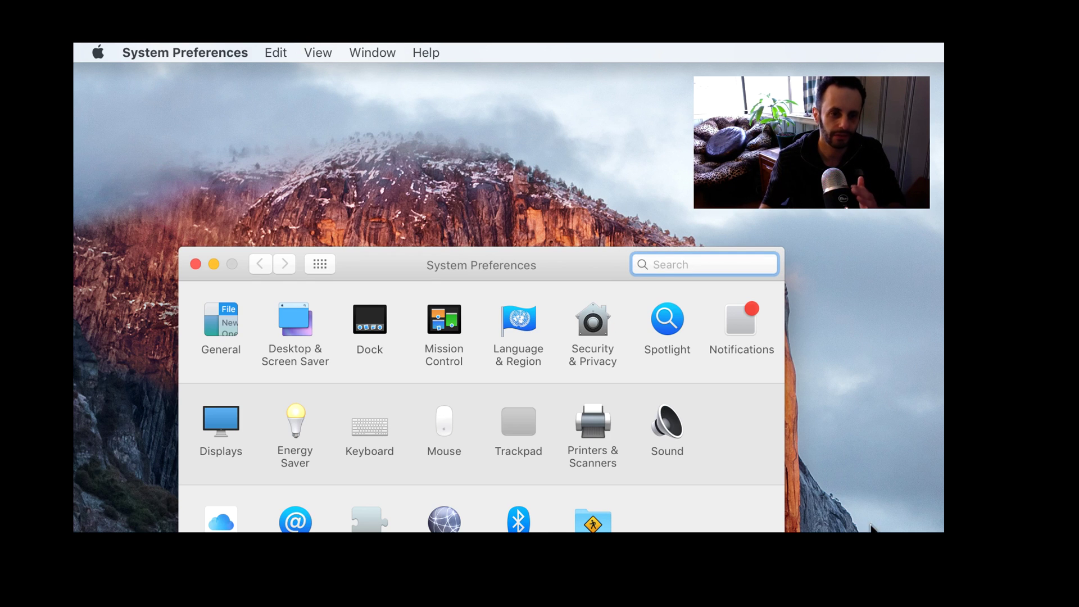
In Sound preferences, confirm BLUE USB Audio 2.0 as input and Headphones as output, then close.
left_click_drag(517, 274, 443, 92)
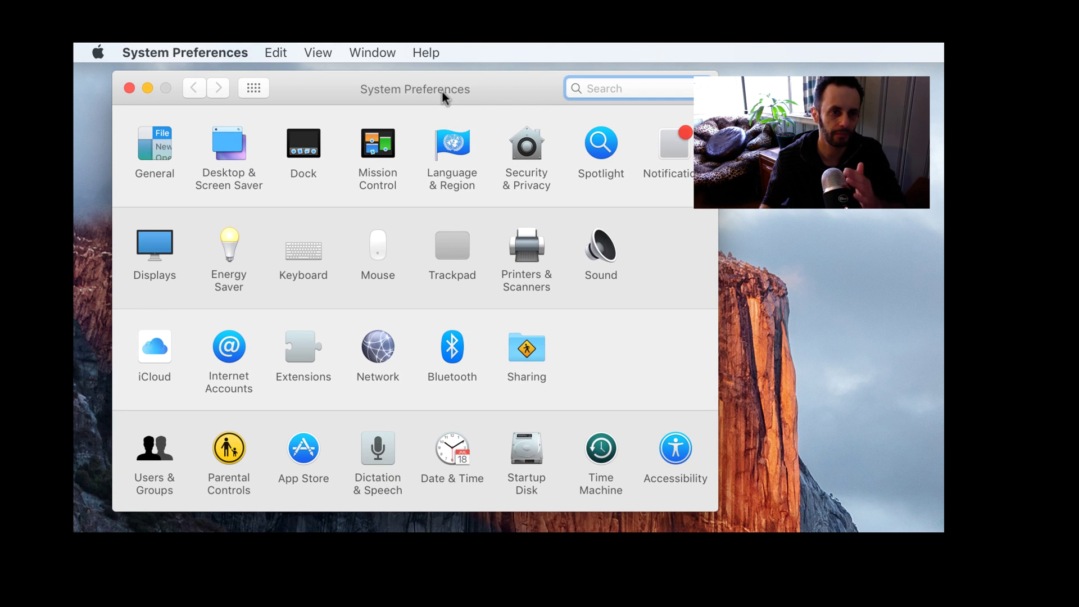
left_click(598, 253)
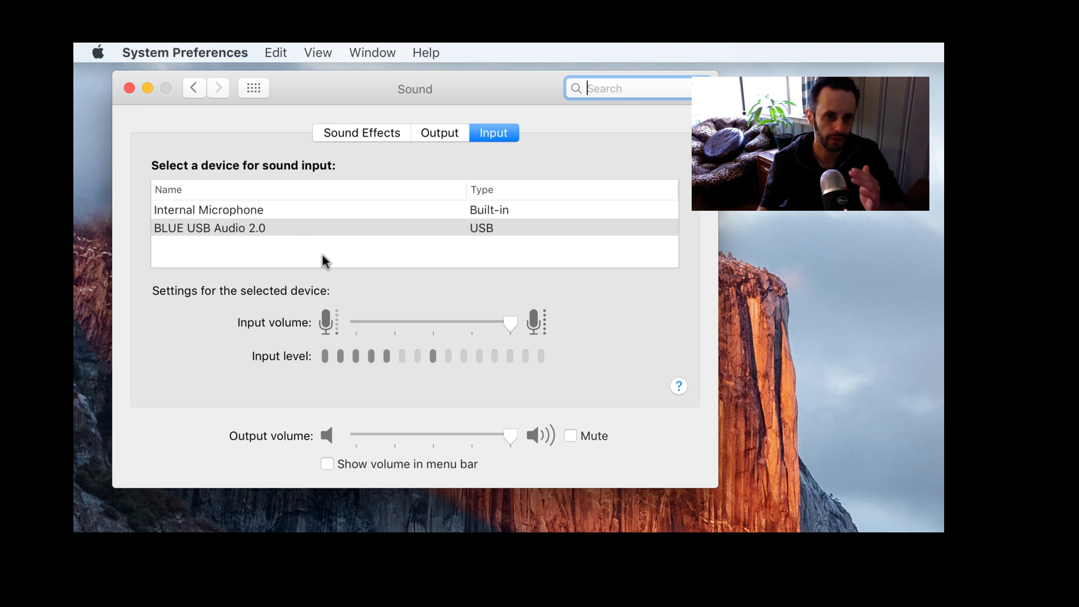
mouse_move(510, 322)
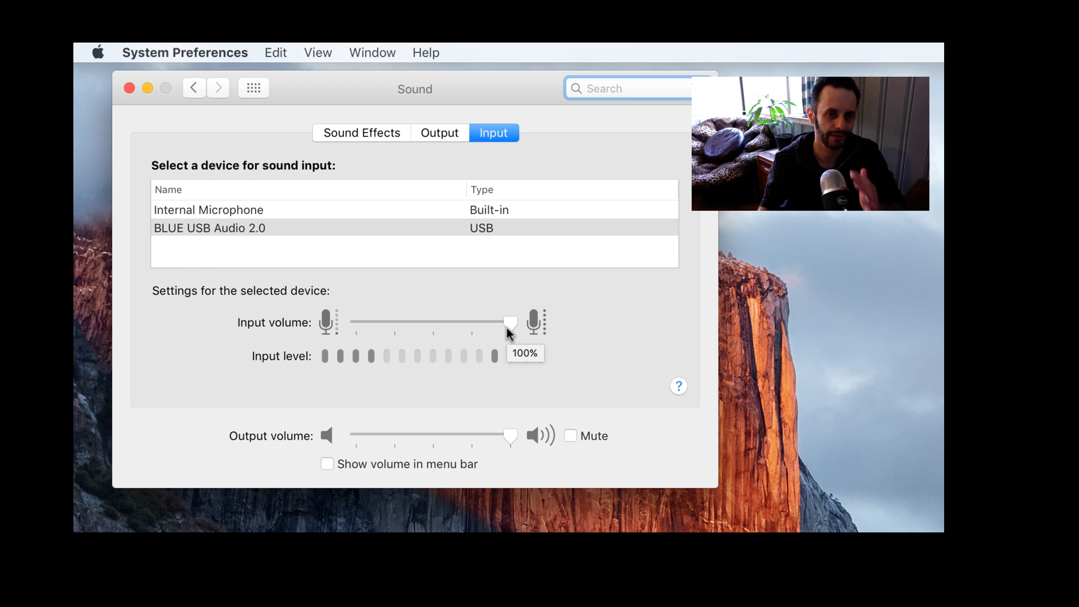
left_click(439, 135)
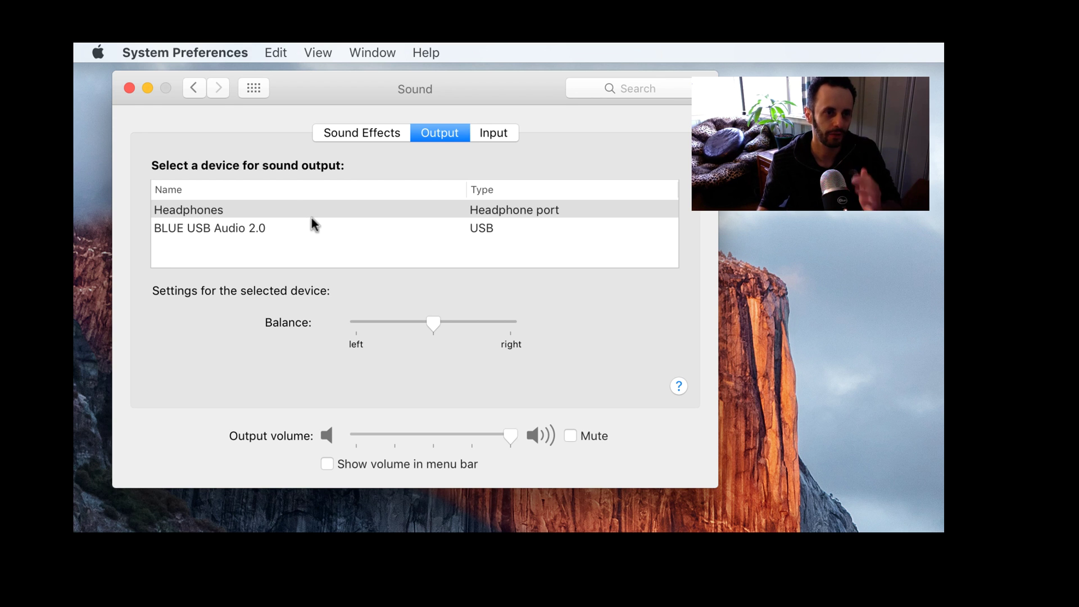
left_click(130, 88)
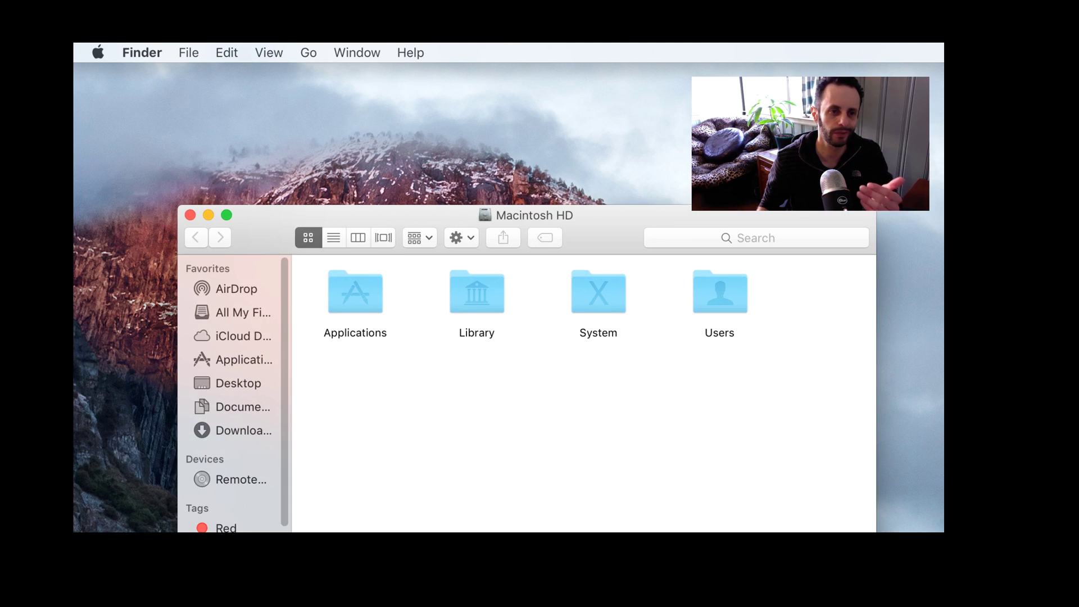
Launch Audio MIDI Setup from Applications > Utilities in Finder.
left_click_drag(429, 216, 354, 110)
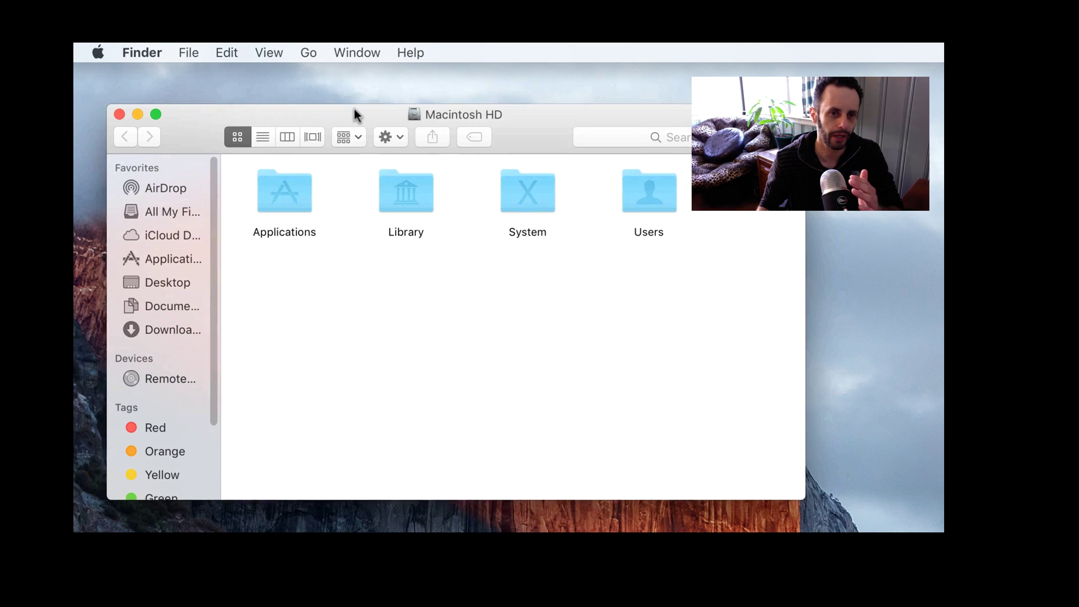
double_click(286, 185)
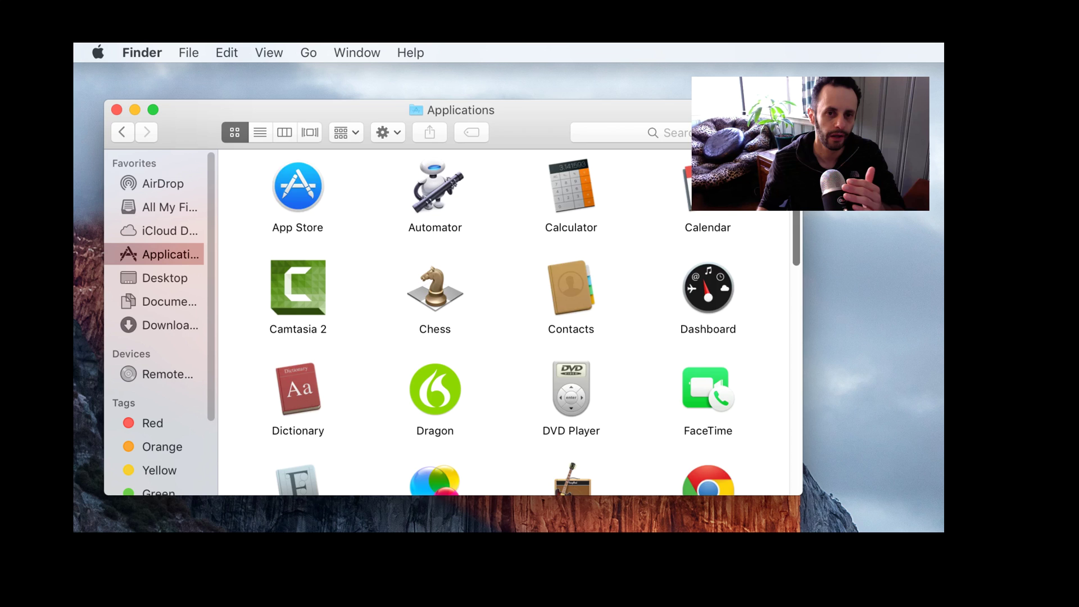
mouse_move(798, 244)
left_mouse_down()
mouse_move(794, 381)
mouse_move(806, 461)
left_mouse_up()
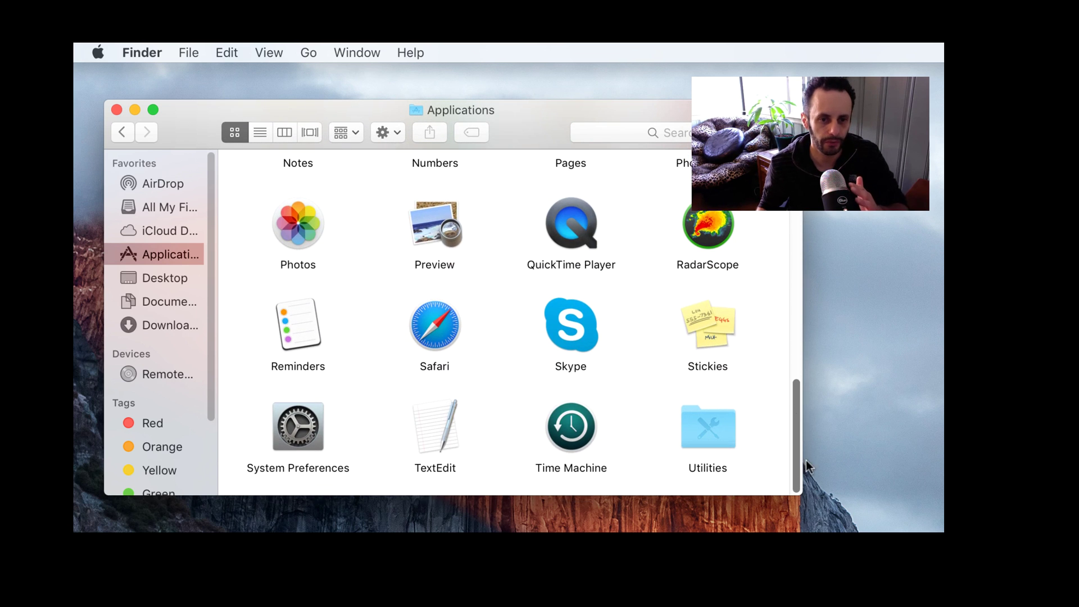
left_click(705, 427)
double_click(704, 427)
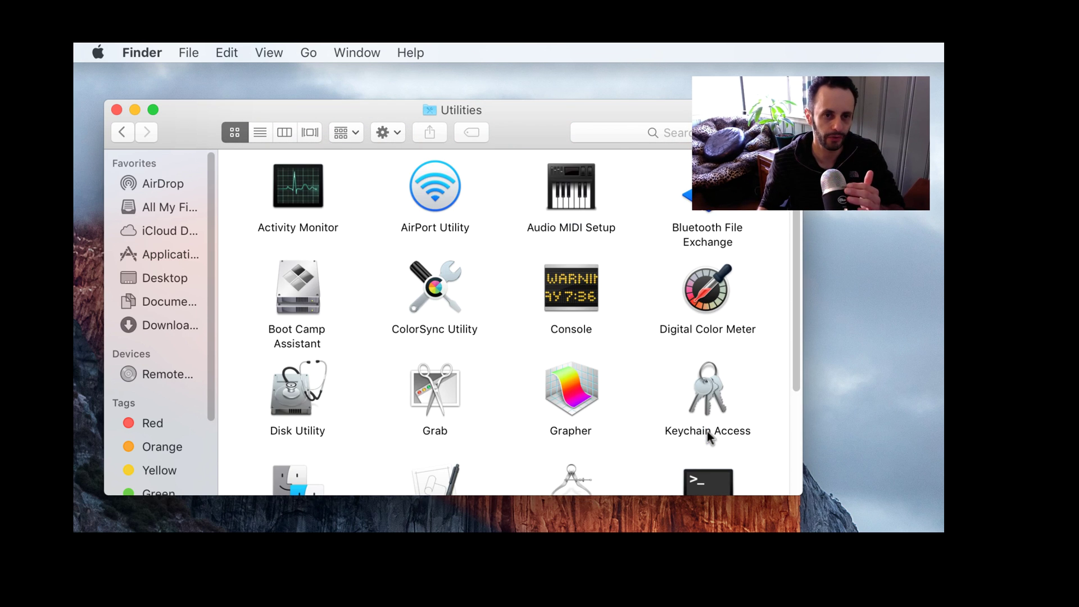
double_click(566, 199)
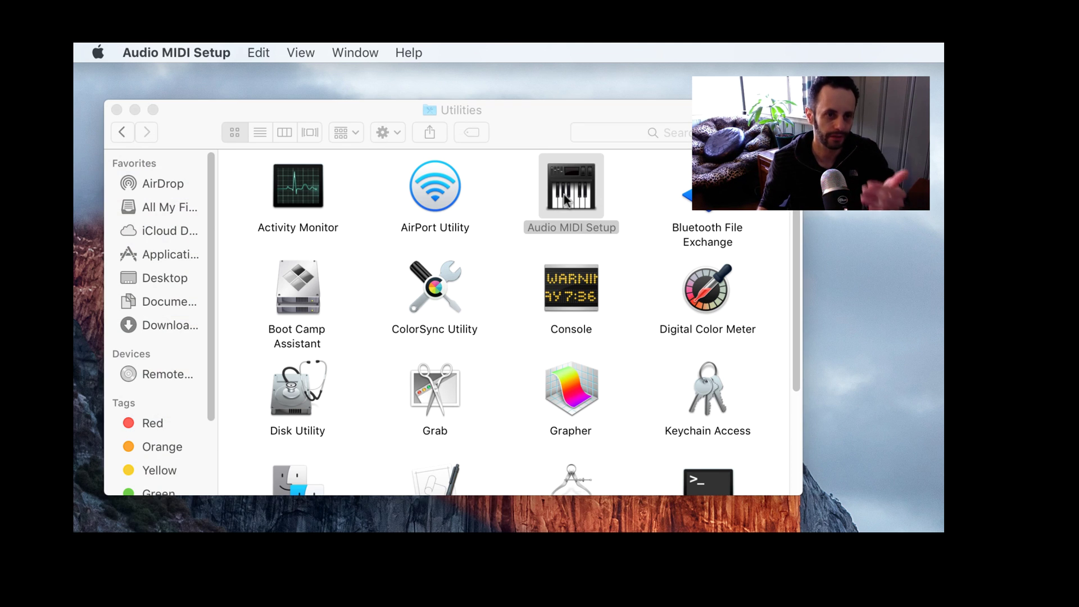
Show Audio MIDI Setup's Preferences and the Audio Devices window listing the three sound devices.
left_click(211, 50)
mouse_move(258, 52)
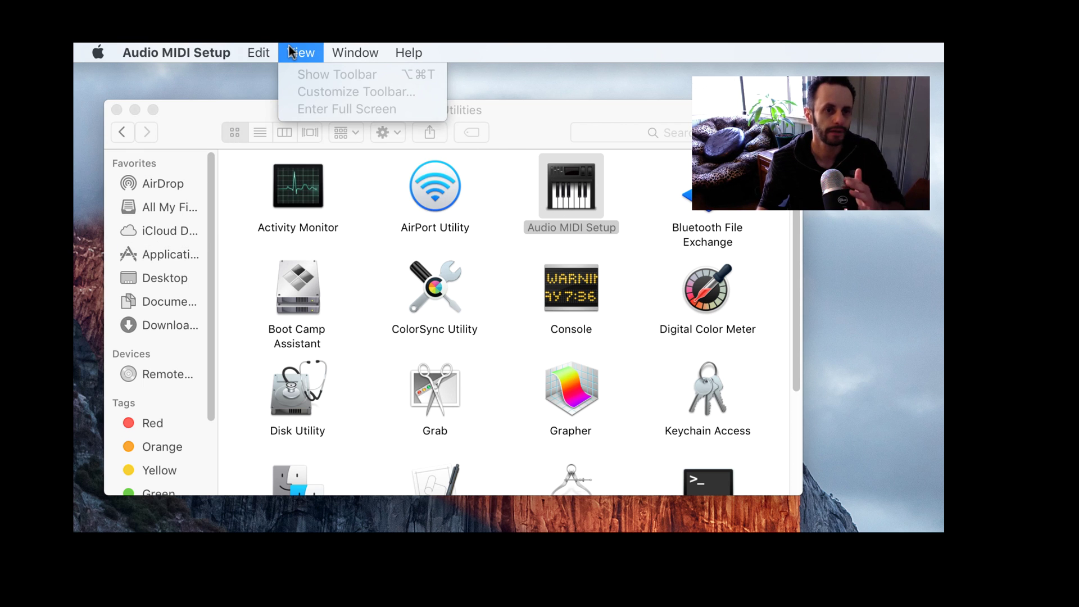
mouse_move(176, 53)
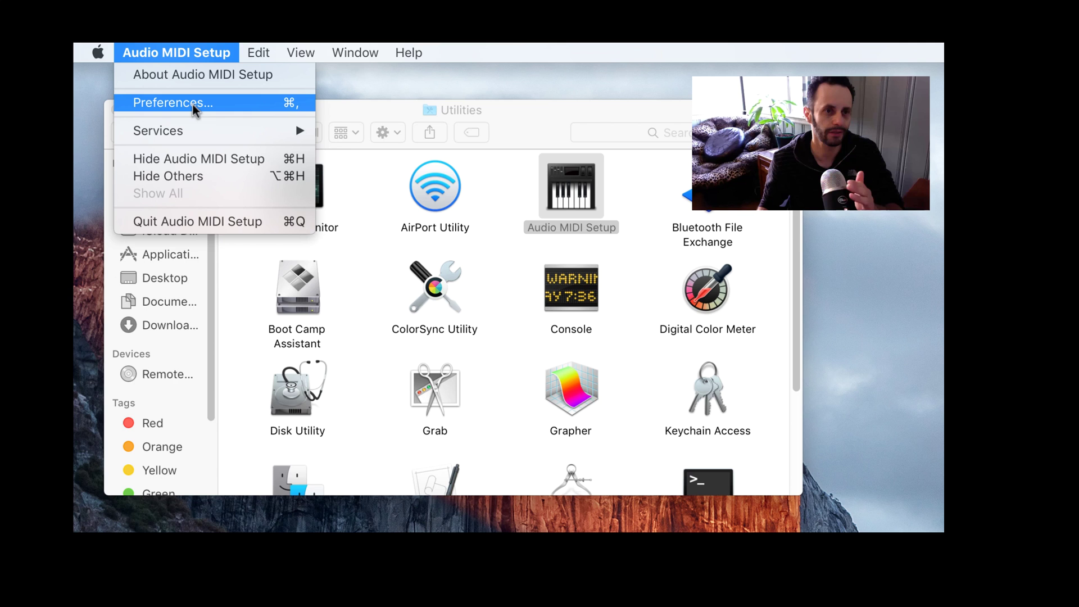
left_click(192, 106)
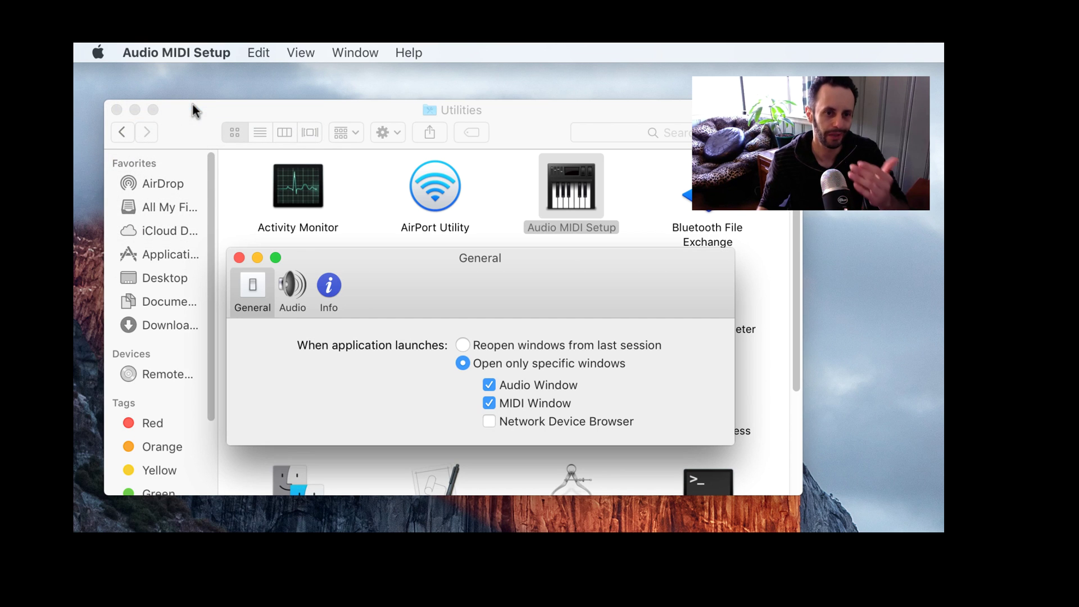
left_click(338, 49)
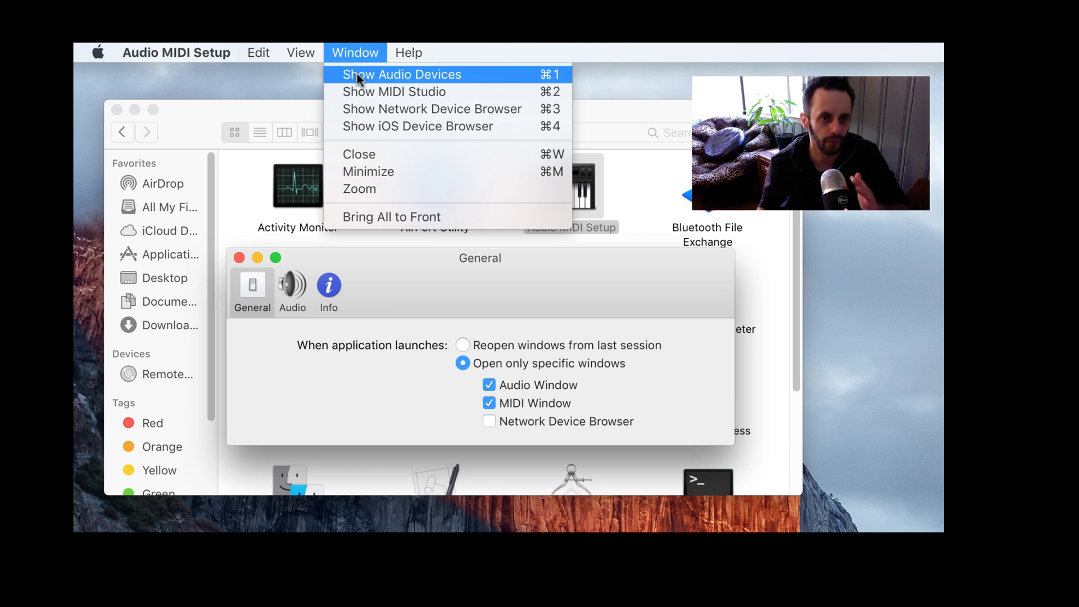
left_click(396, 77)
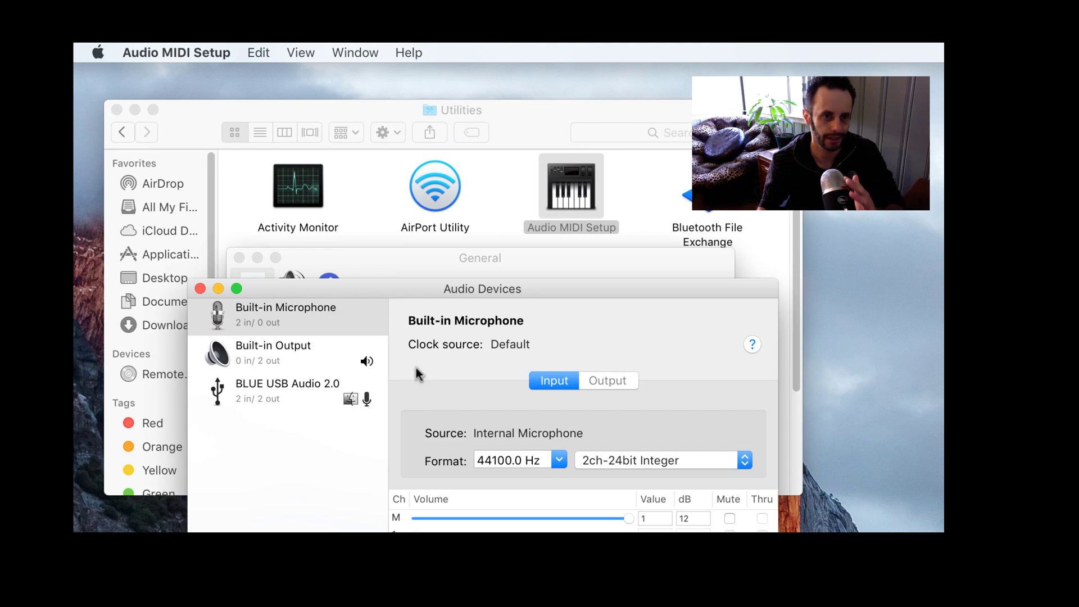
Compare BLUE USB Audio 2.0 levels against Built-in Microphone and Output, confirming all channels maxed.
left_click_drag(367, 295, 268, 88)
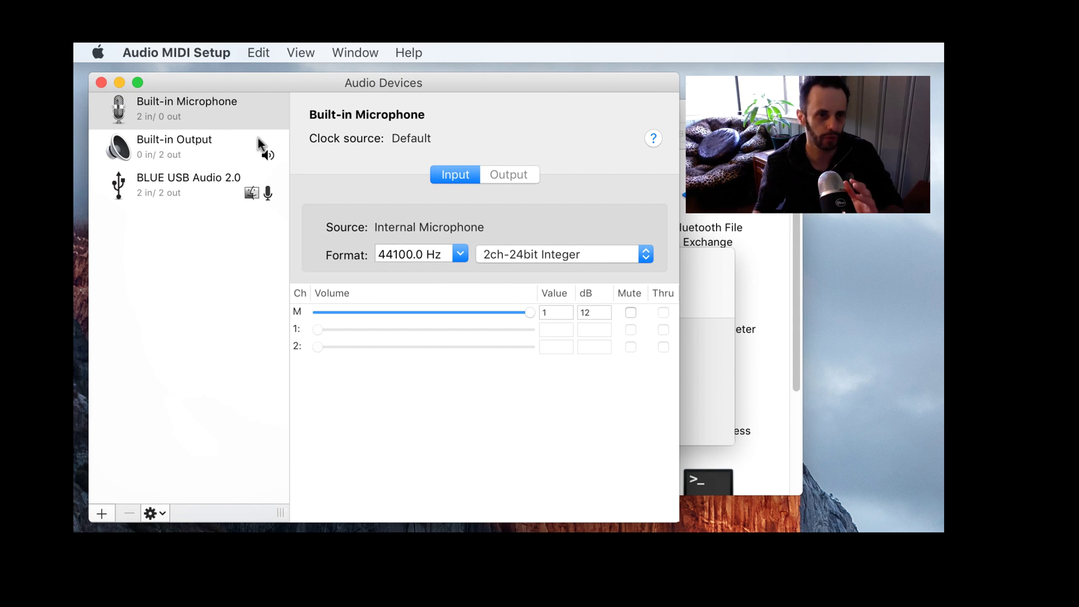
left_click(171, 185)
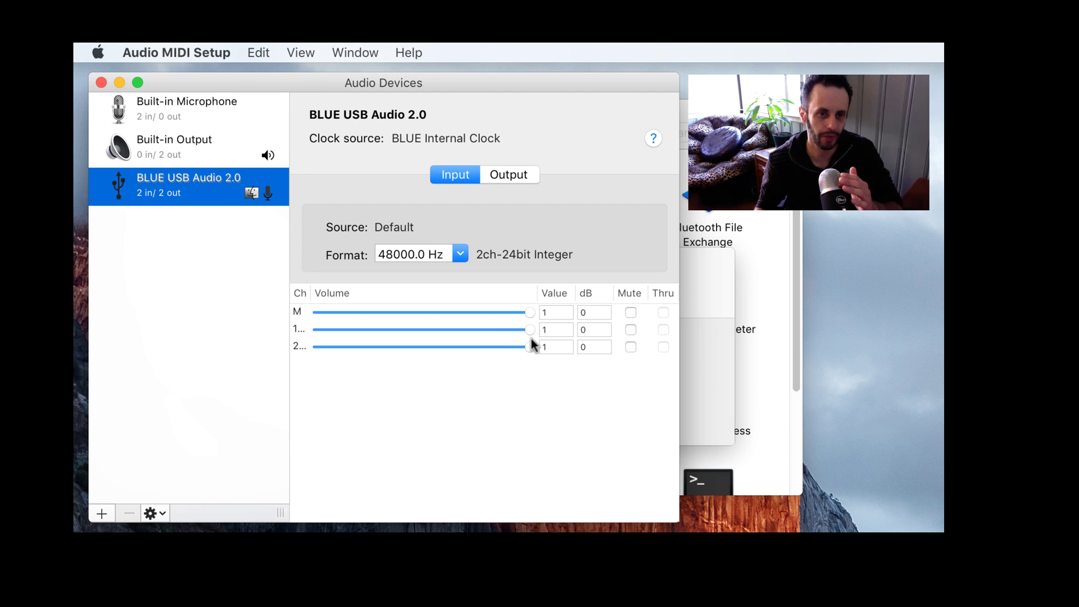
left_click(148, 101)
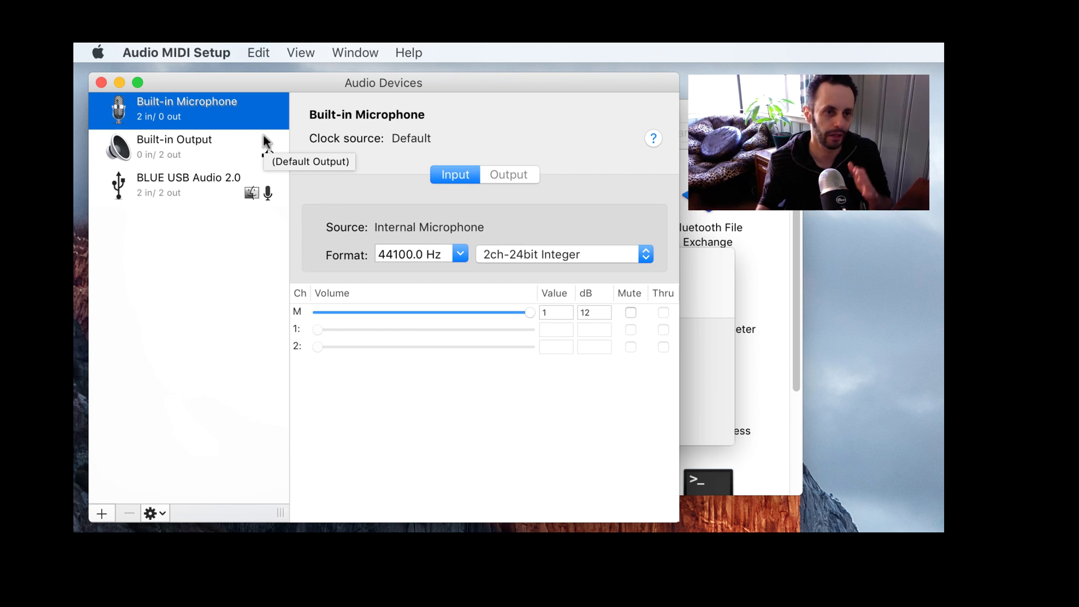
left_click(221, 140)
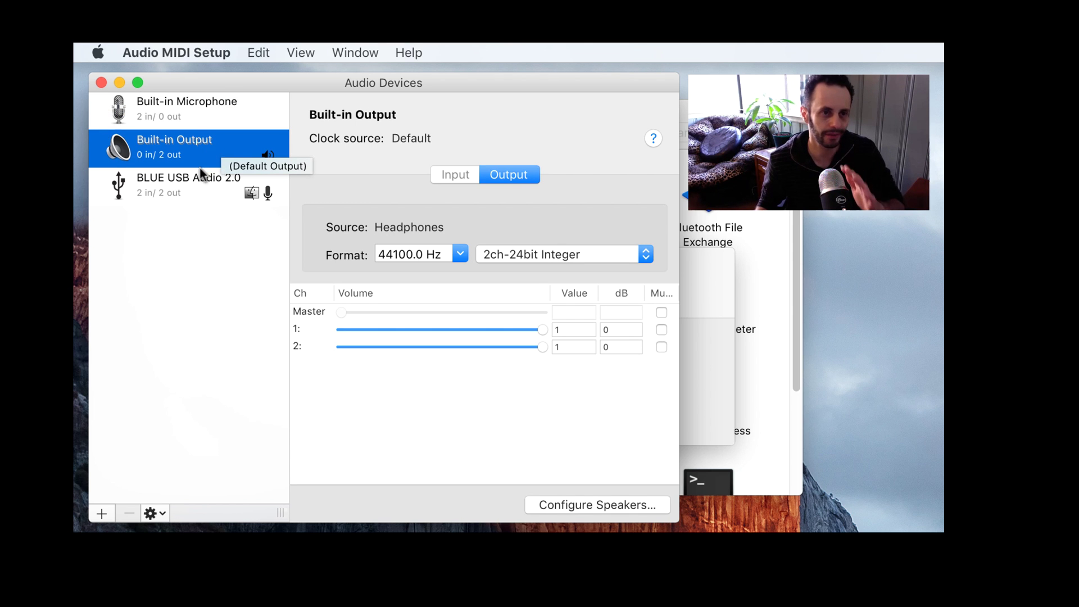
left_click(183, 179)
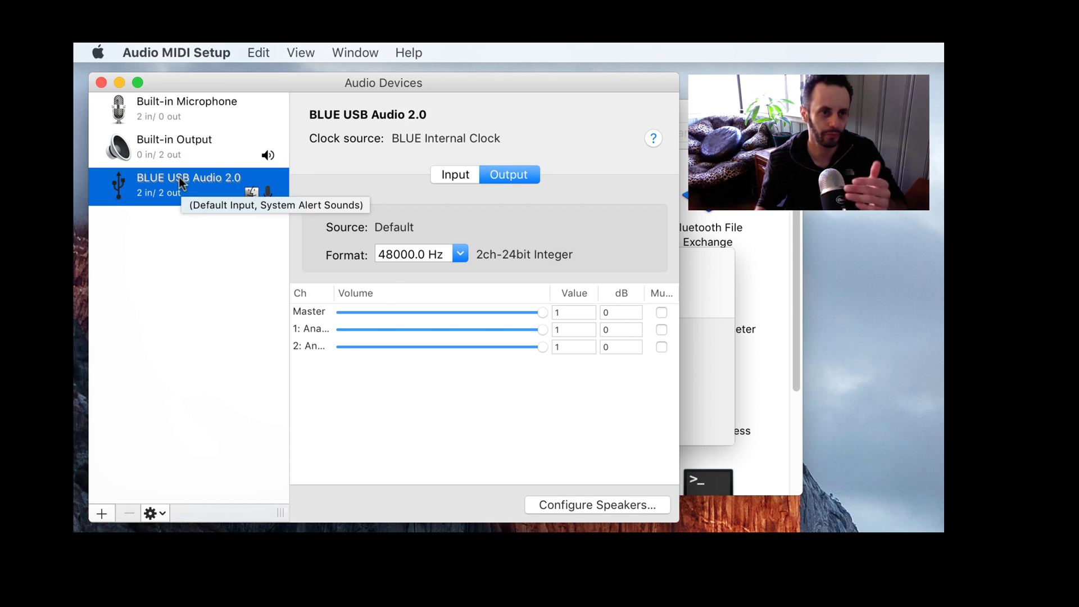